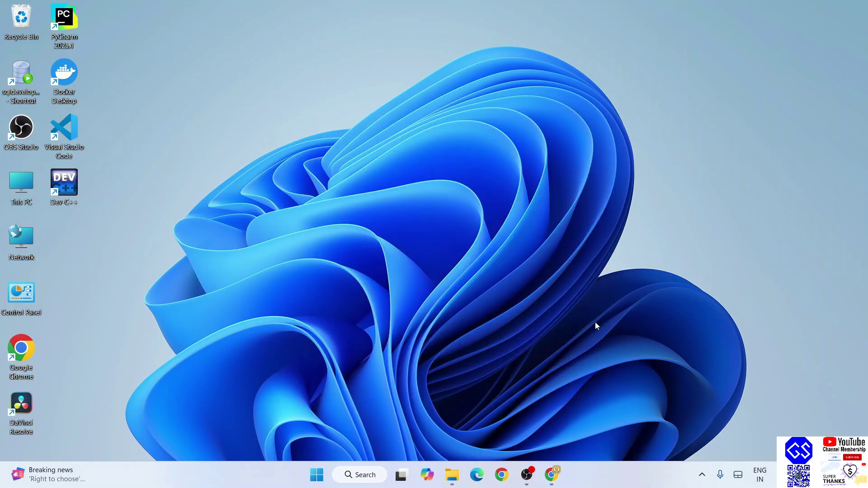
# Search Google for 'blender download' in a new Chrome tab
pyautogui.click(551, 475)
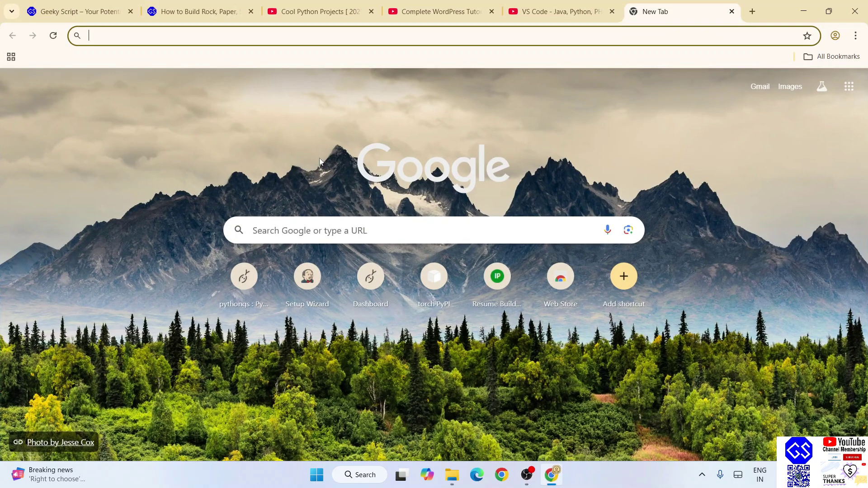
pyautogui.click(189, 31)
pyautogui.write('ble')
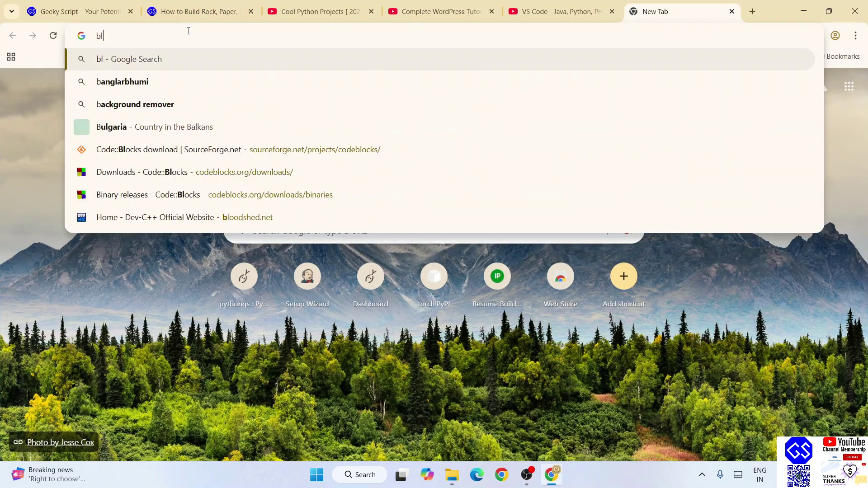
pyautogui.press('Down')
pyautogui.press('Down')
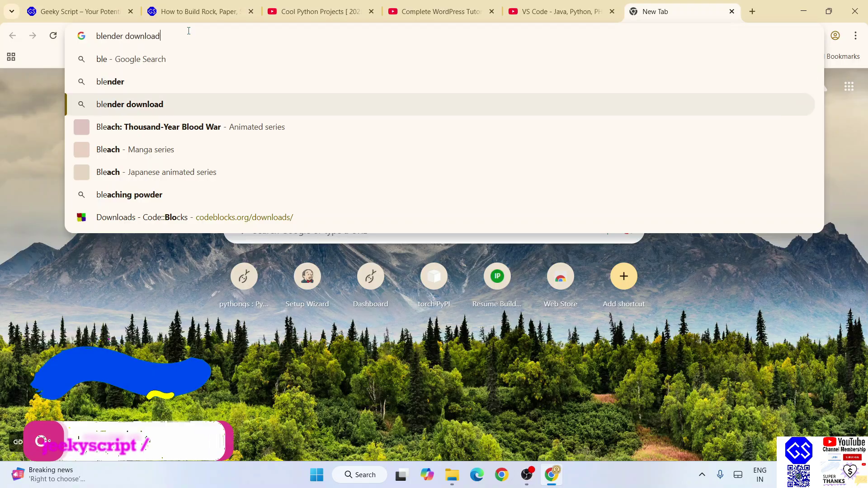
pyautogui.press('Return')
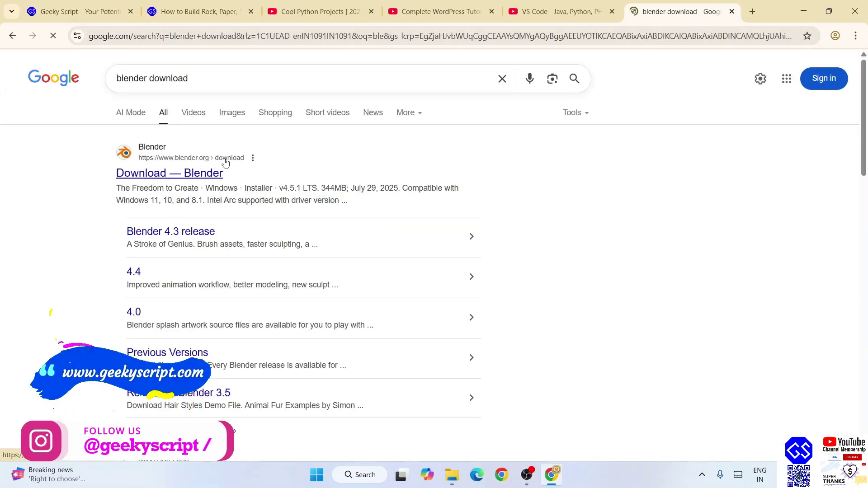
# Open the official Blender download page and start the Windows installer download
pyautogui.click(168, 177)
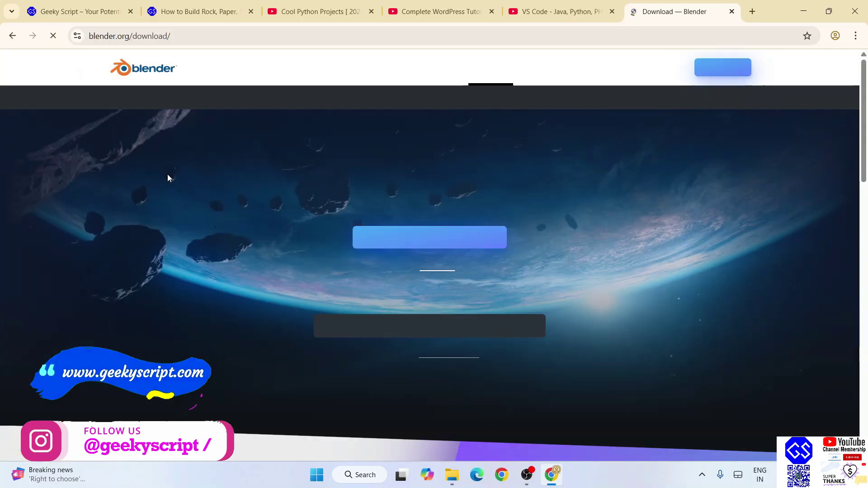
pyautogui.click(211, 35)
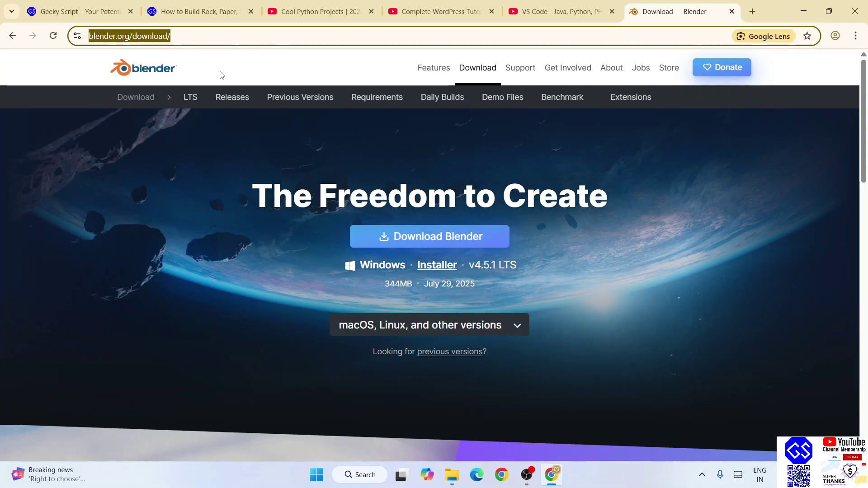
pyautogui.click(271, 65)
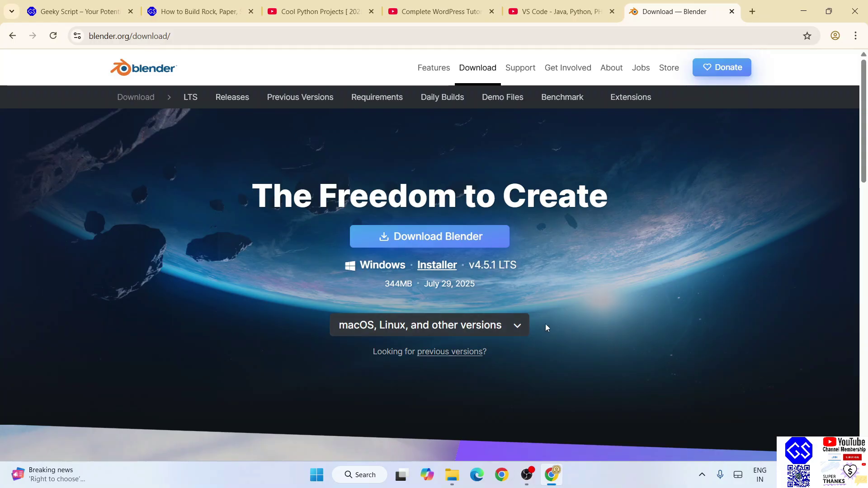
pyautogui.click(432, 240)
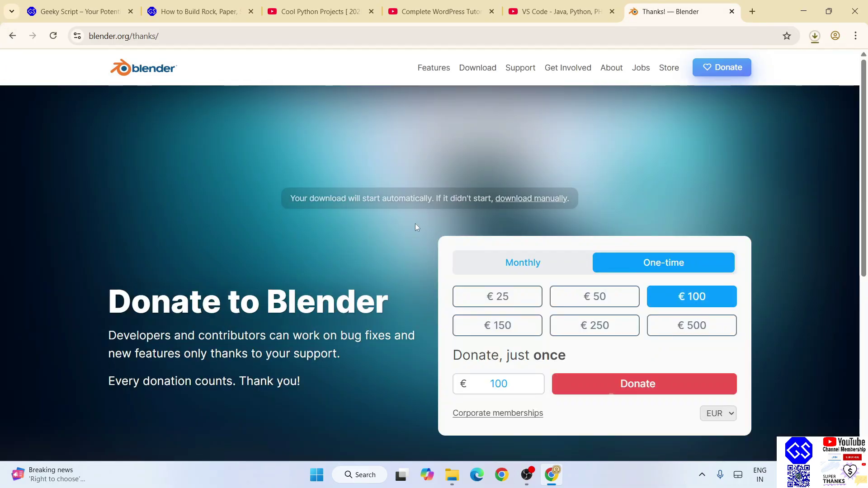
# Cancel the duplicate Blender MSI download and minimize Chrome to the desktop
pyautogui.click(818, 36)
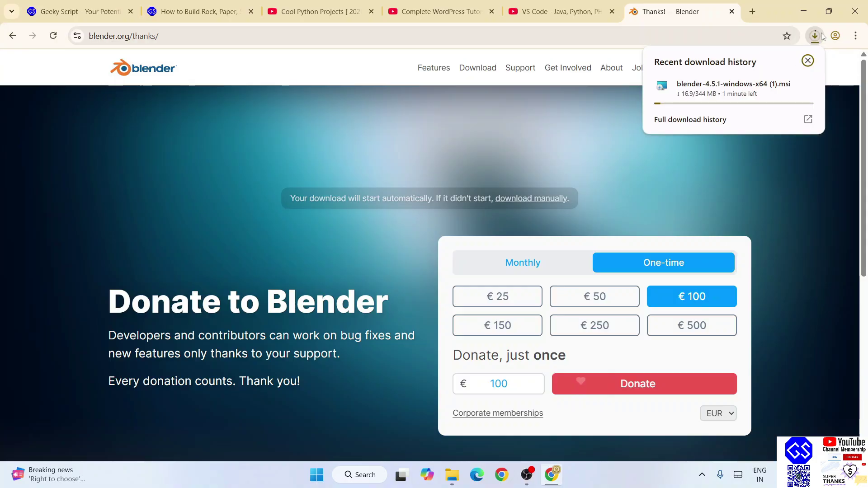
pyautogui.moveTo(807, 97)
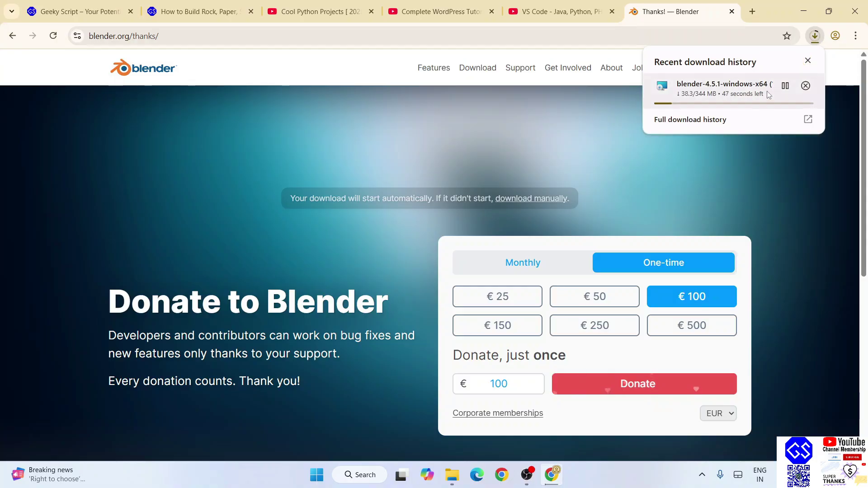
pyautogui.click(806, 86)
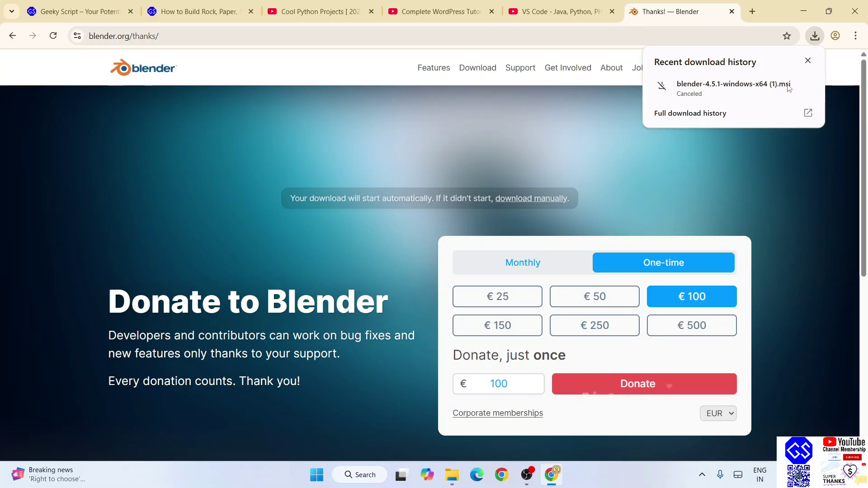
pyautogui.click(803, 11)
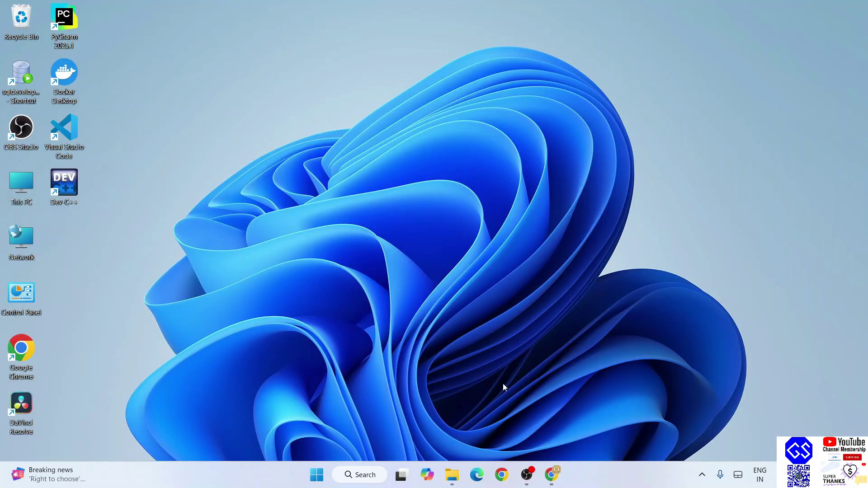
# Run blender-4.5.1-windows-x64.msi from the Downloads\files folder
pyautogui.click(454, 475)
pyautogui.click(148, 120)
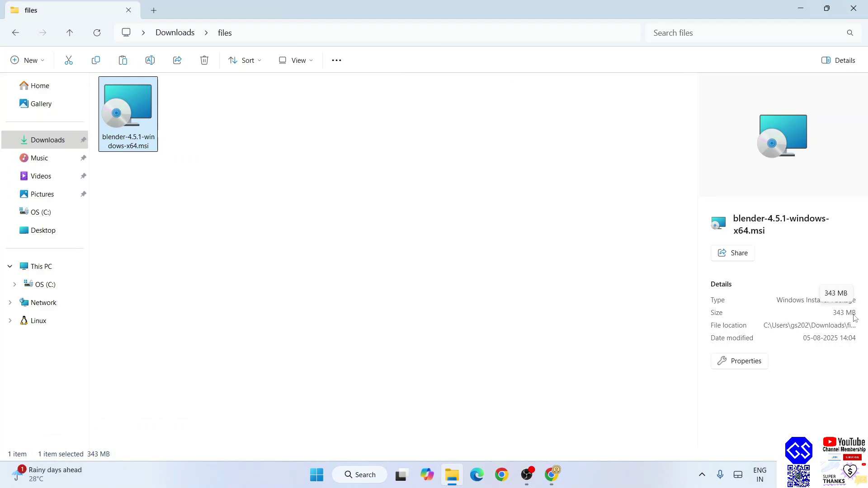
pyautogui.doubleClick(142, 113)
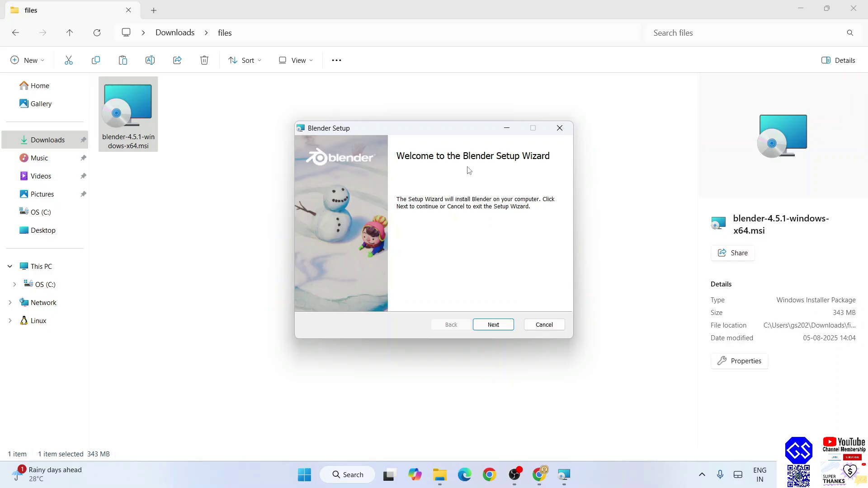
# Move past the setup welcome page, keeping the default Program Files install location
pyautogui.click(805, 10)
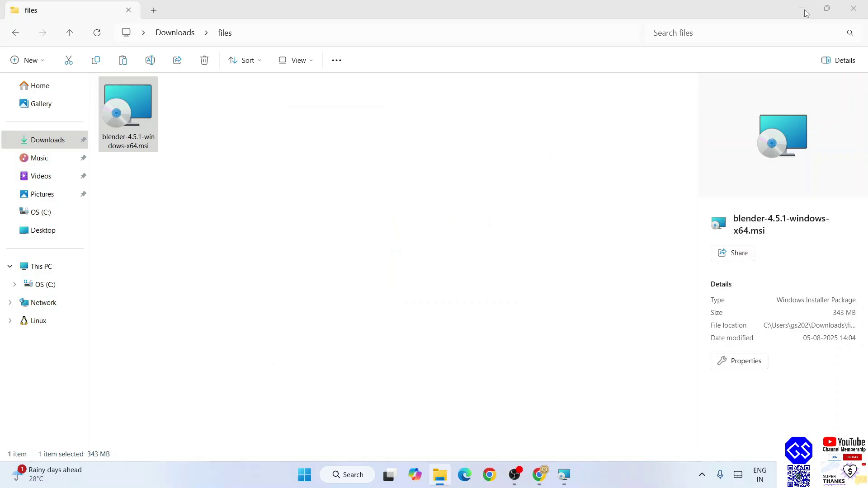
pyautogui.click(504, 325)
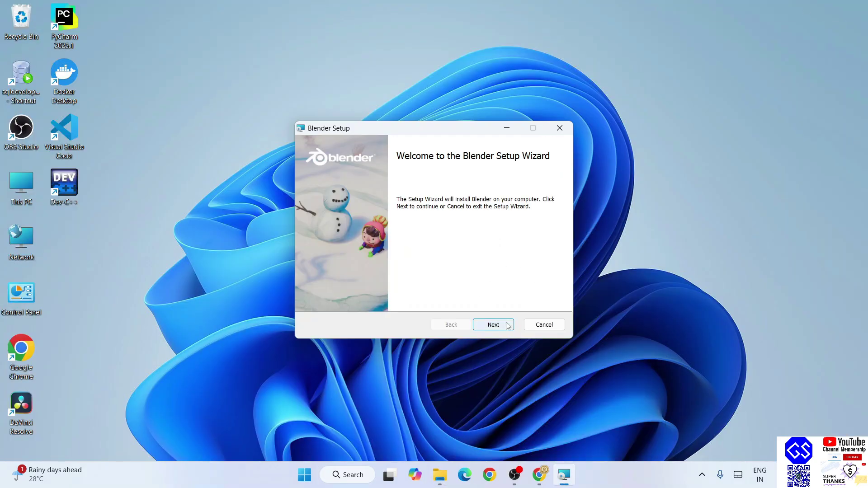
pyautogui.moveTo(450, 218); pyautogui.dragTo(232, 199)
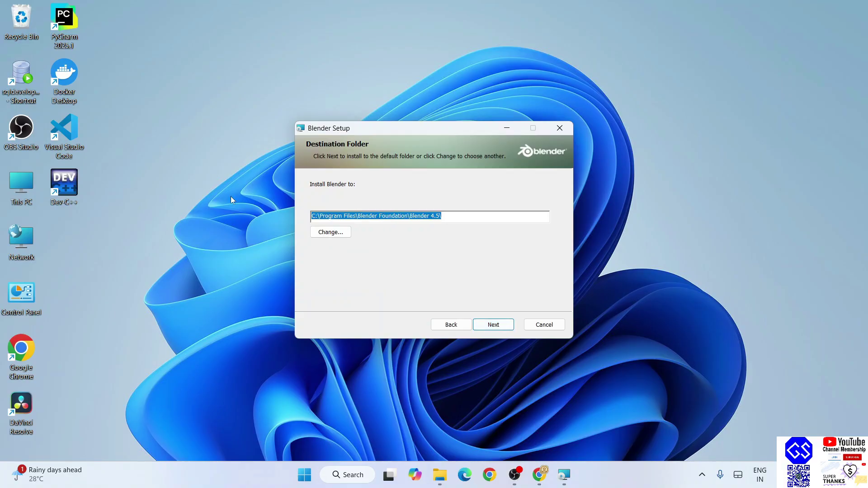
pyautogui.click(488, 217)
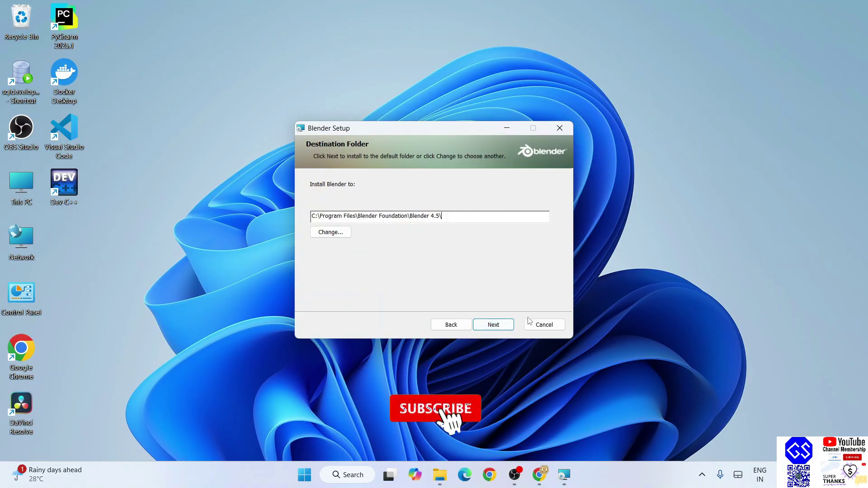
pyautogui.click(496, 326)
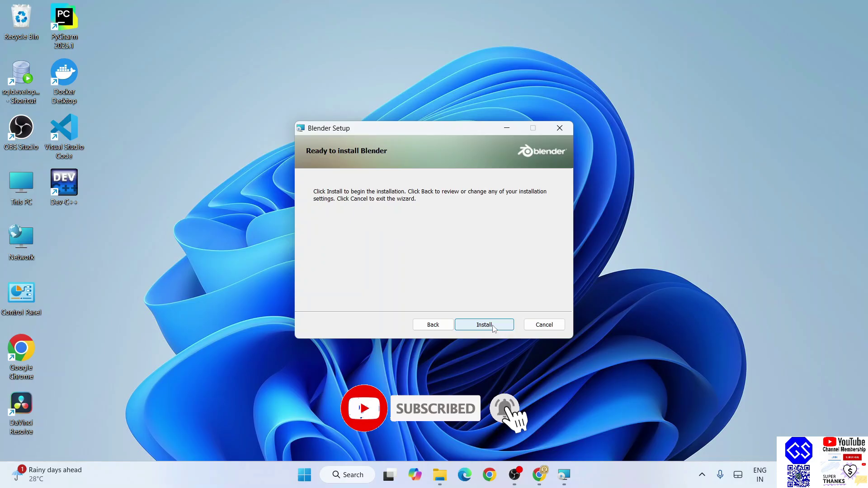
# Install Blender 4.5 and close the wizard once it finishes
pyautogui.click(487, 324)
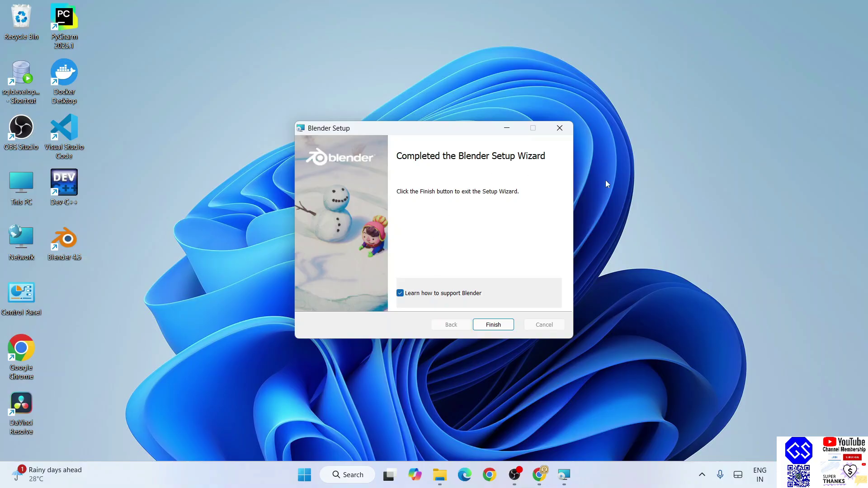
pyautogui.moveTo(57, 247); pyautogui.dragTo(58, 261)
pyautogui.click(66, 250)
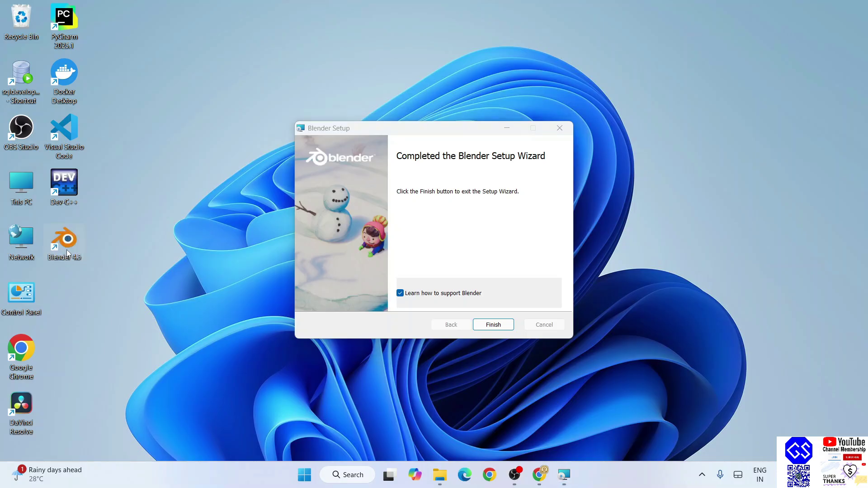
pyautogui.click(498, 325)
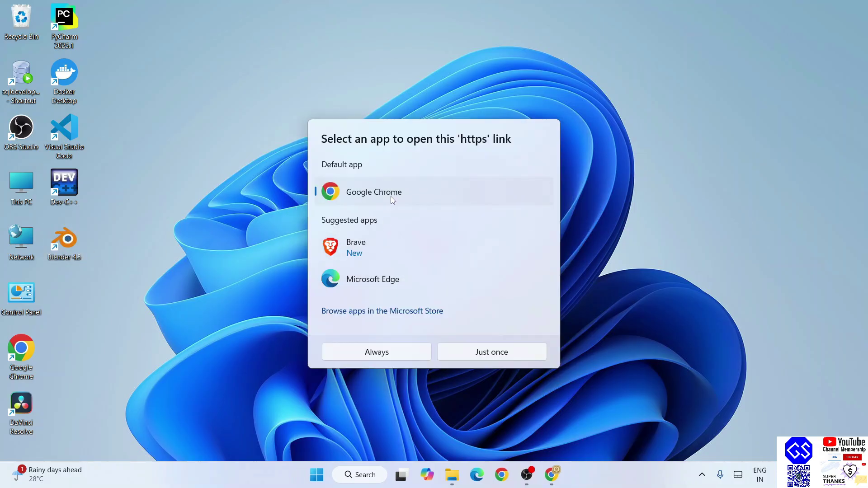
# View the Development Fund page in Chrome, minimize it, and launch Blender 4.5
pyautogui.doubleClick(396, 192)
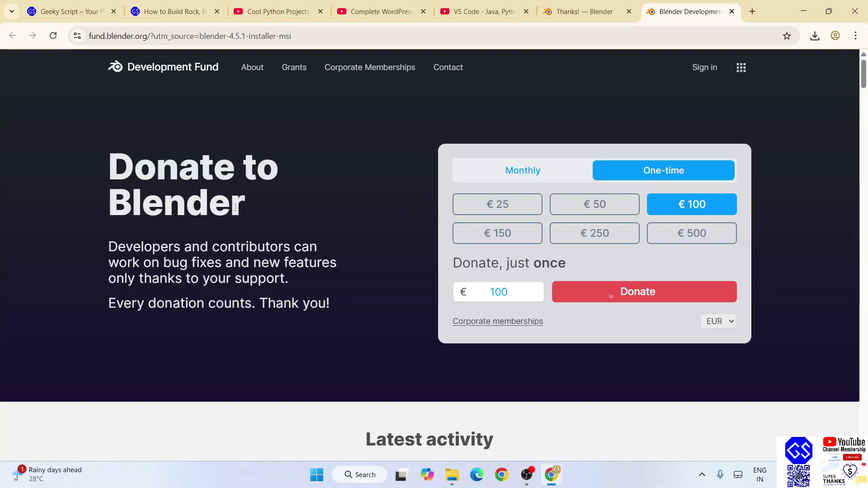
pyautogui.scroll(-4, 265, 197)
pyautogui.scroll(4, 265, 198)
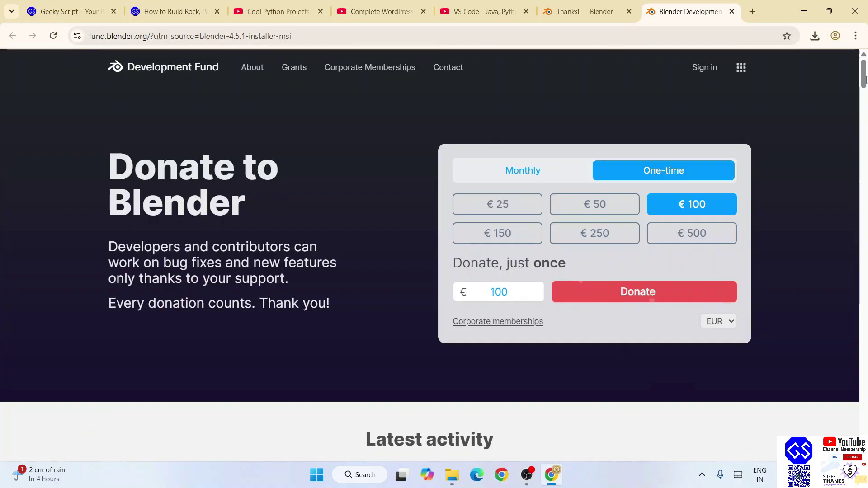
pyautogui.click(809, 10)
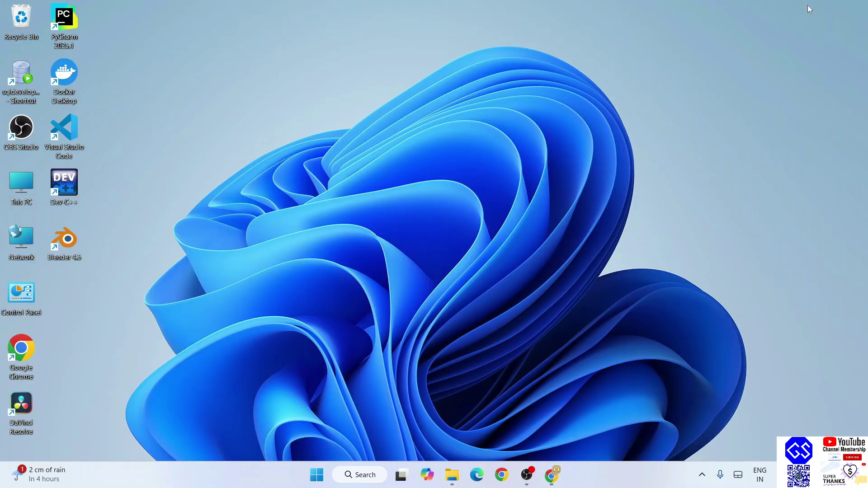
pyautogui.doubleClick(66, 240)
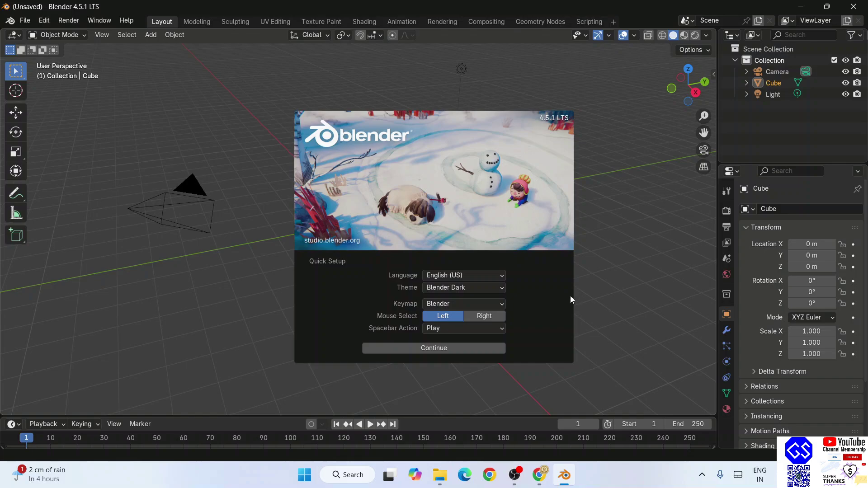
# Leave the language as English (US) and set the Quick Setup theme to Blender Light
pyautogui.click(464, 275)
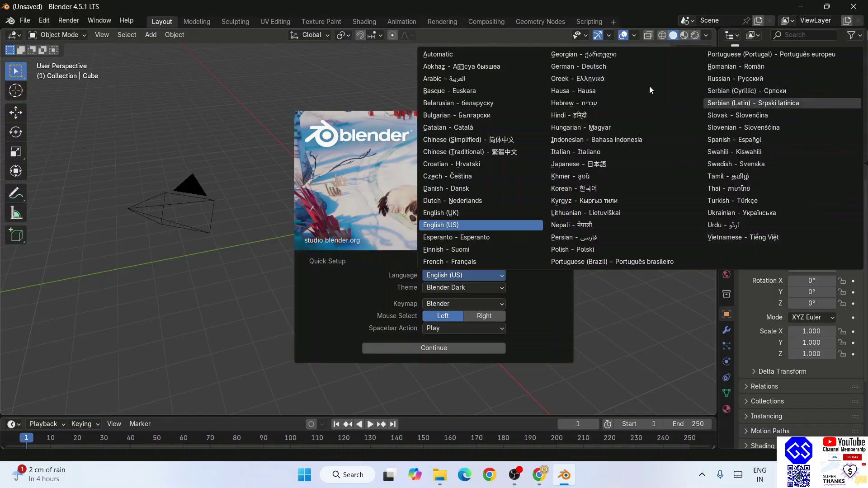
pyautogui.press('Escape')
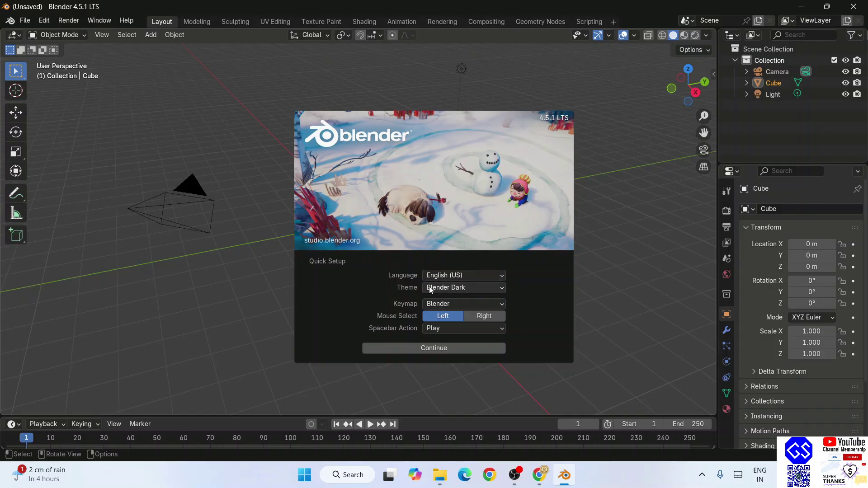
pyautogui.click(472, 289)
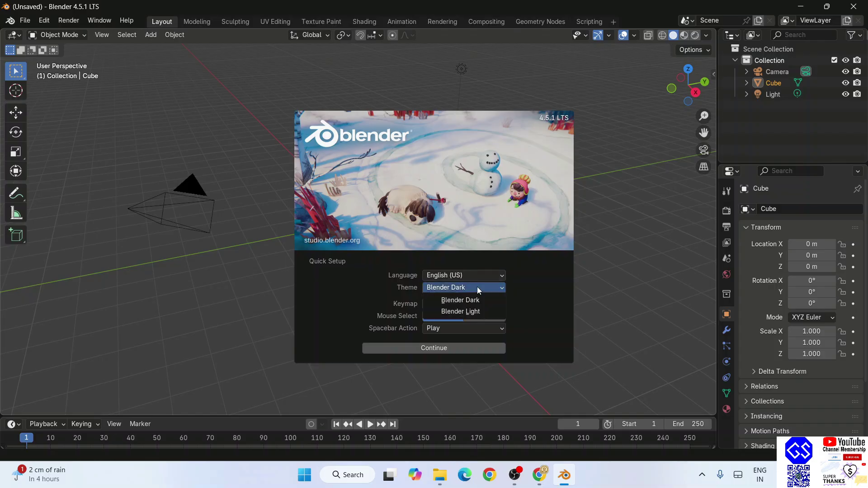
pyautogui.click(477, 312)
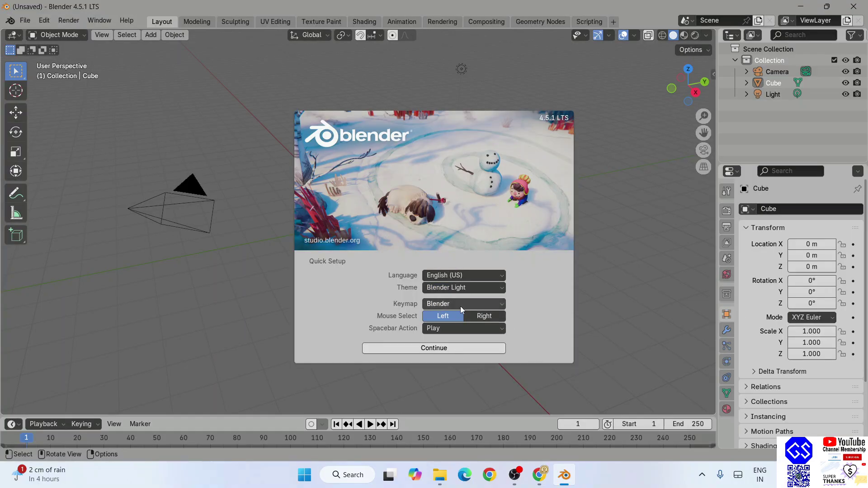
pyautogui.click(489, 304)
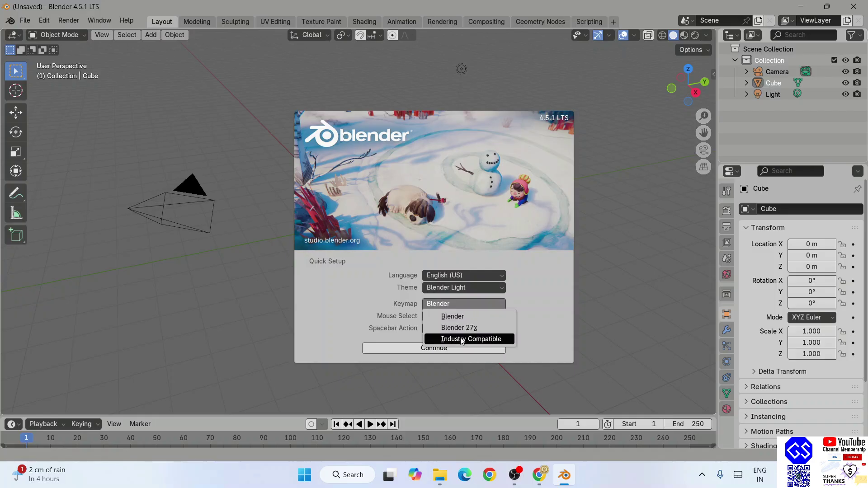
pyautogui.click(535, 303)
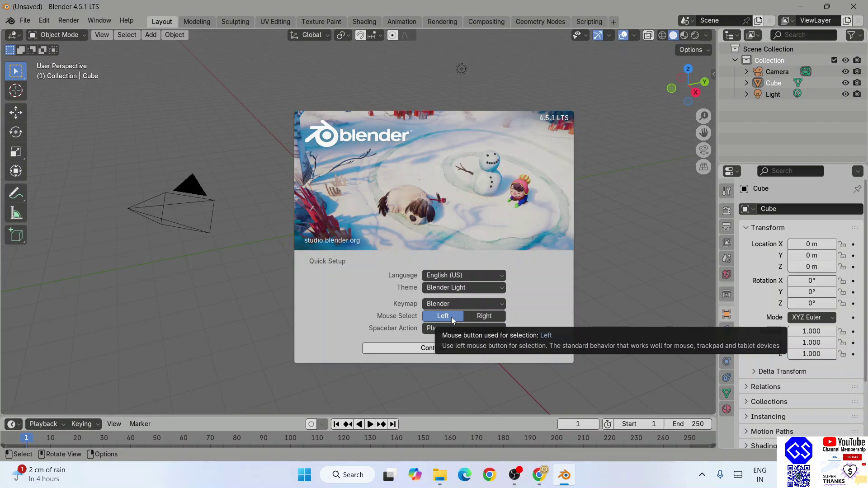
pyautogui.click(479, 316)
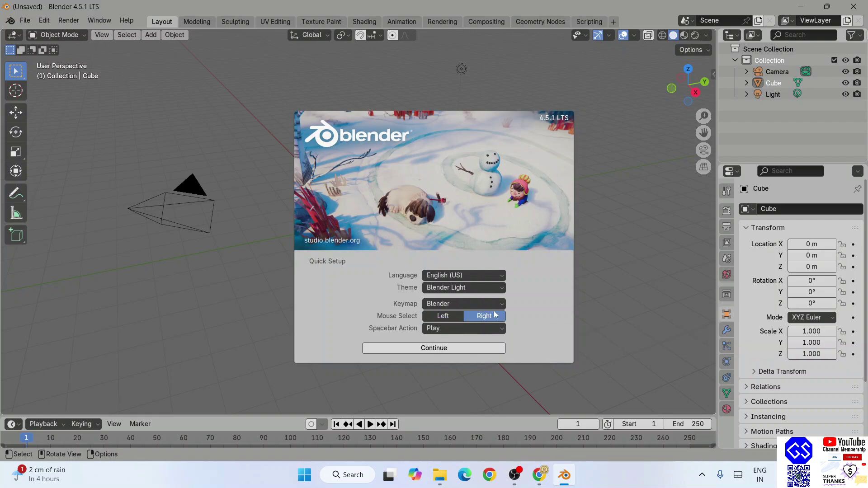
pyautogui.click(457, 316)
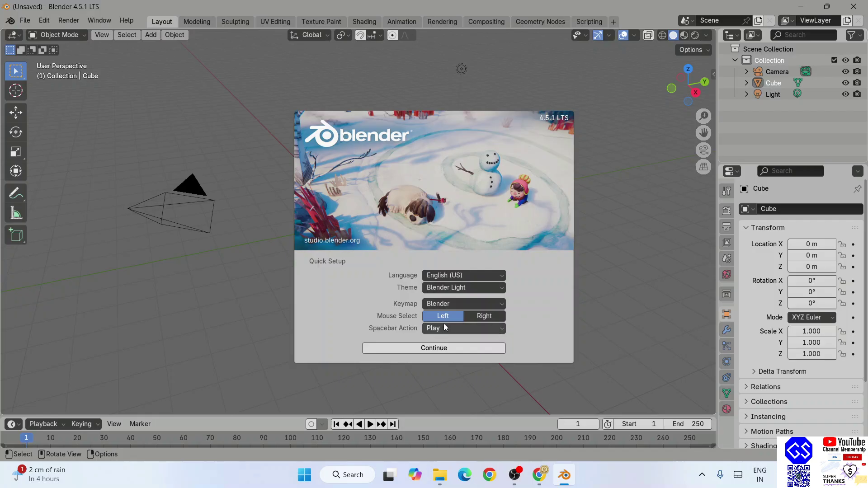
pyautogui.click(446, 329)
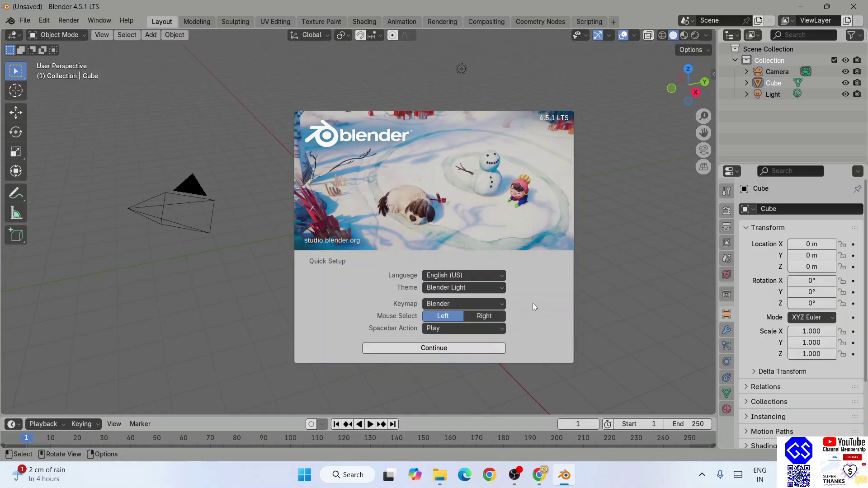
# Continue past Quick Setup and create a new 2D Animation file
pyautogui.click(448, 349)
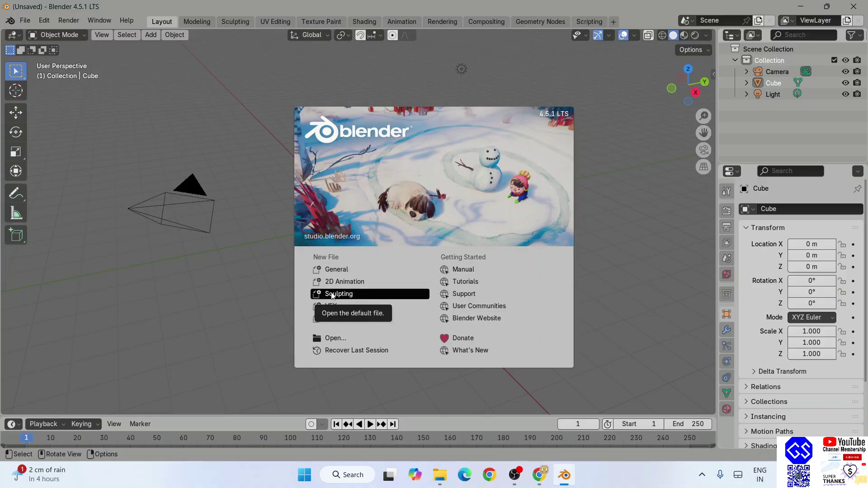
pyautogui.click(353, 284)
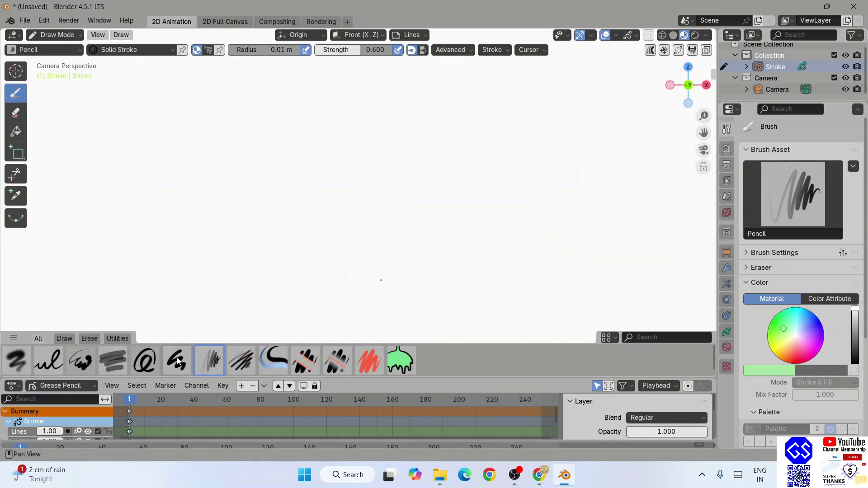
# Draw a freehand Pen stroke across the canvas, then erase it with Eraser Stroke
pyautogui.click(177, 360)
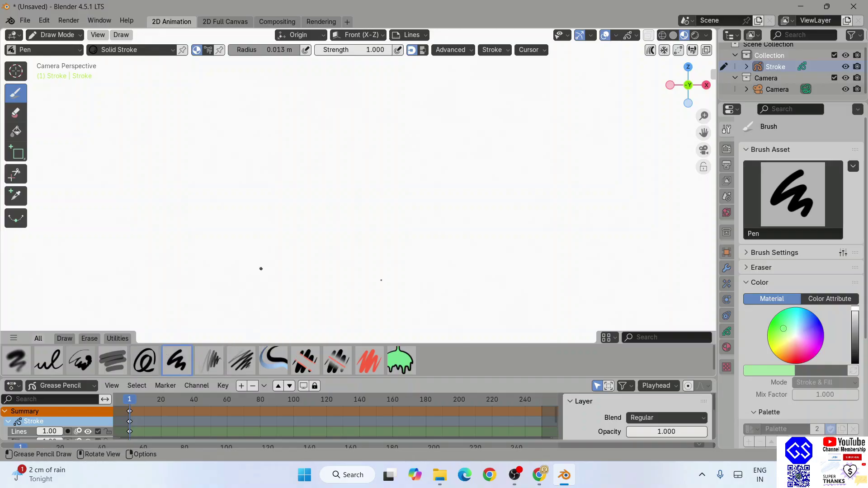
pyautogui.moveTo(261, 269)
pyautogui.mouseDown()
pyautogui.moveTo(296, 218)
pyautogui.moveTo(328, 231)
pyautogui.moveTo(317, 260)
pyautogui.moveTo(379, 243)
pyautogui.moveTo(318, 196)
pyautogui.moveTo(366, 213)
pyautogui.moveTo(387, 204)
pyautogui.moveTo(419, 210)
pyautogui.moveTo(421, 222)
pyautogui.moveTo(459, 242)
pyautogui.mouseUp()
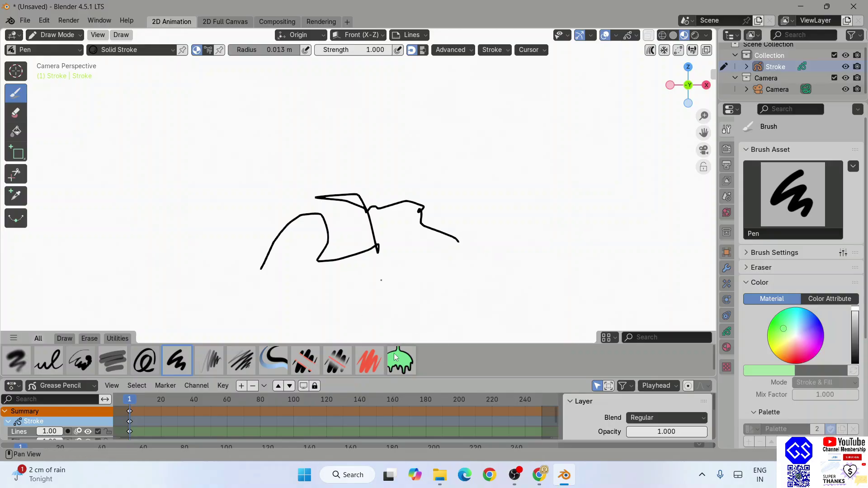
pyautogui.click(369, 361)
pyautogui.click(454, 229)
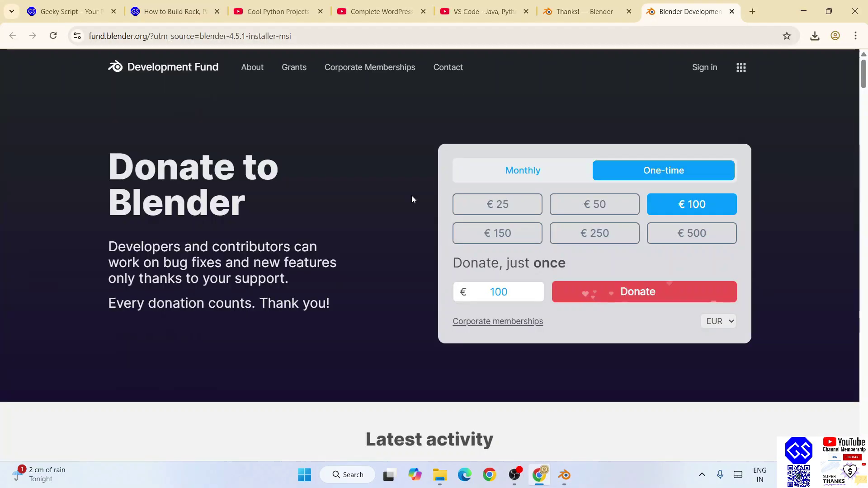
# Switch to the Cool Python Projects playlist tab and scroll through it
pyautogui.click(278, 11)
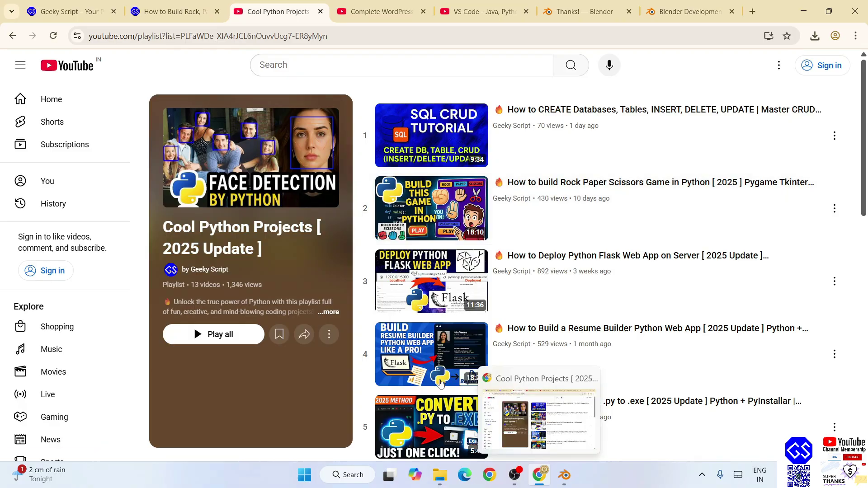
pyautogui.scroll(-7, 591, 222)
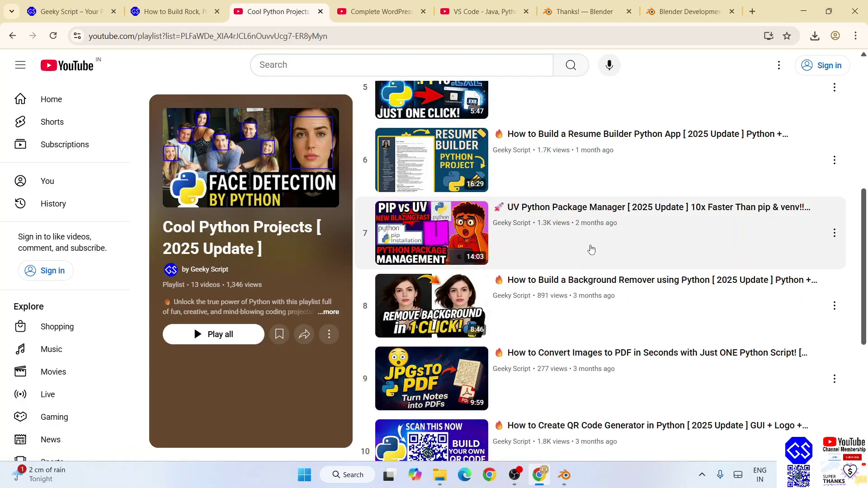
pyautogui.scroll(-4, 591, 249)
pyautogui.scroll(12, 589, 268)
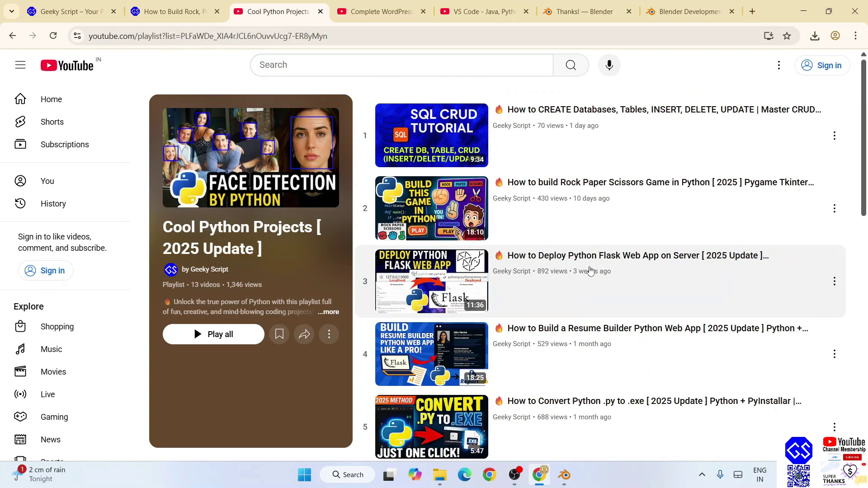
# Scroll through the rock paper scissors tutorial article tab
pyautogui.click(186, 14)
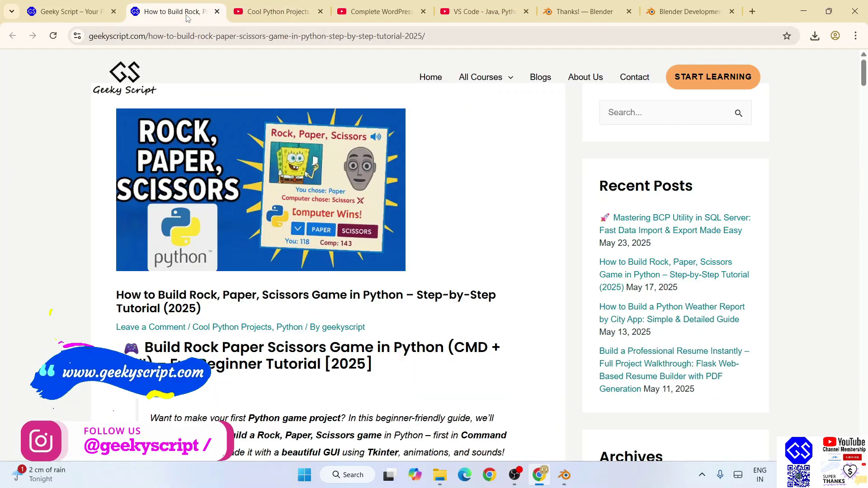
pyautogui.scroll(-1, 369, 230)
pyautogui.scroll(-19, 370, 230)
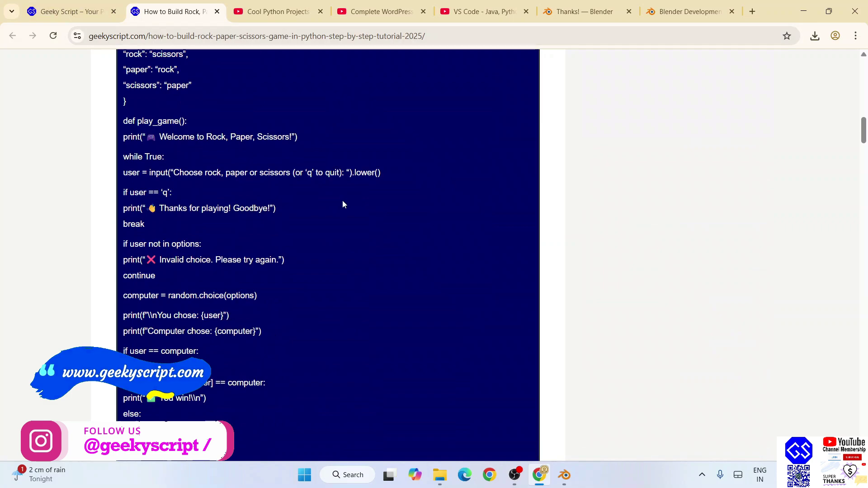
# Browse the WordPress and VS Code playlist tabs, ending on Cool Python Projects
pyautogui.click(411, 7)
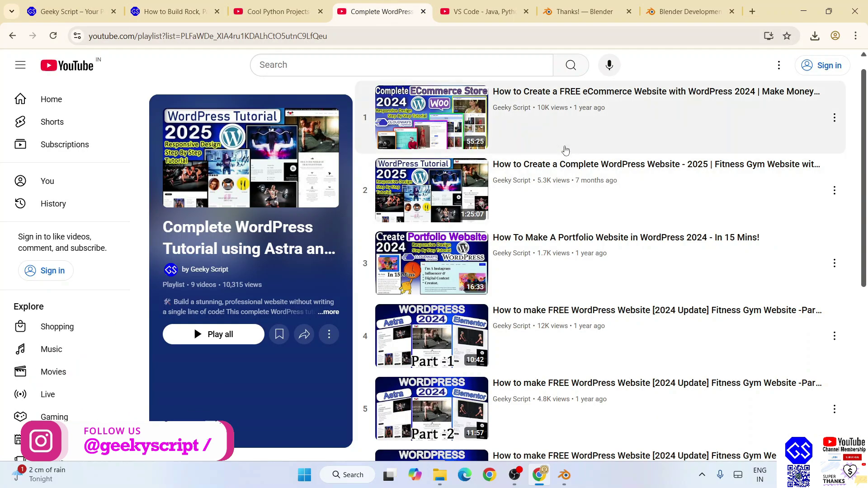
pyautogui.scroll(-6, 531, 176)
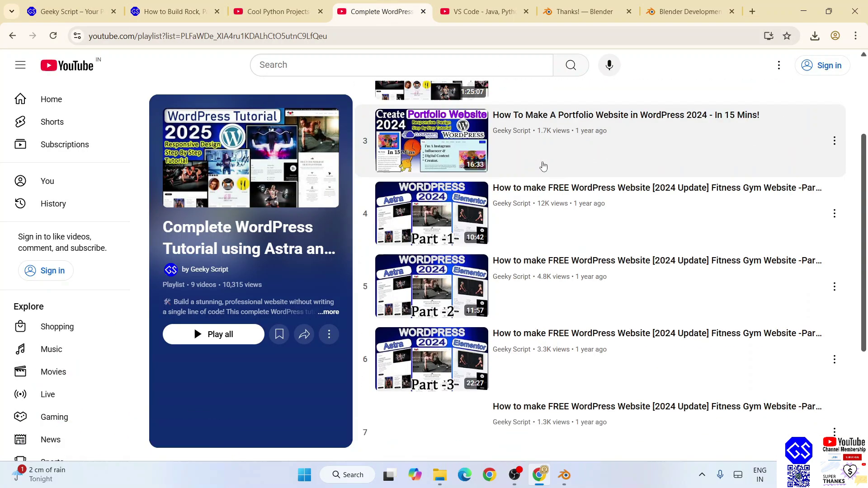
pyautogui.scroll(6, 573, 267)
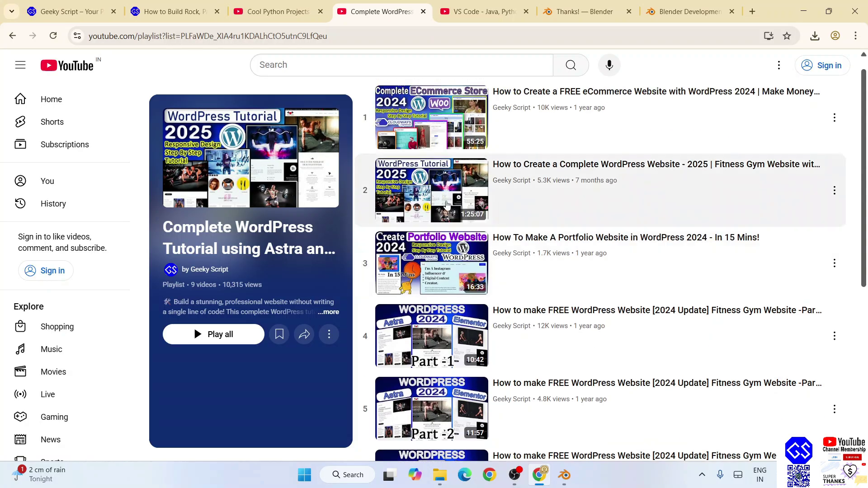
pyautogui.click(482, 11)
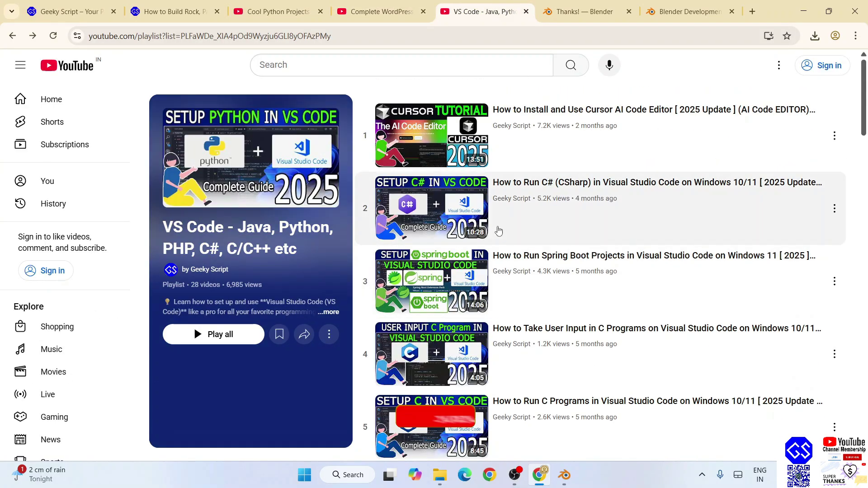
pyautogui.click(258, 5)
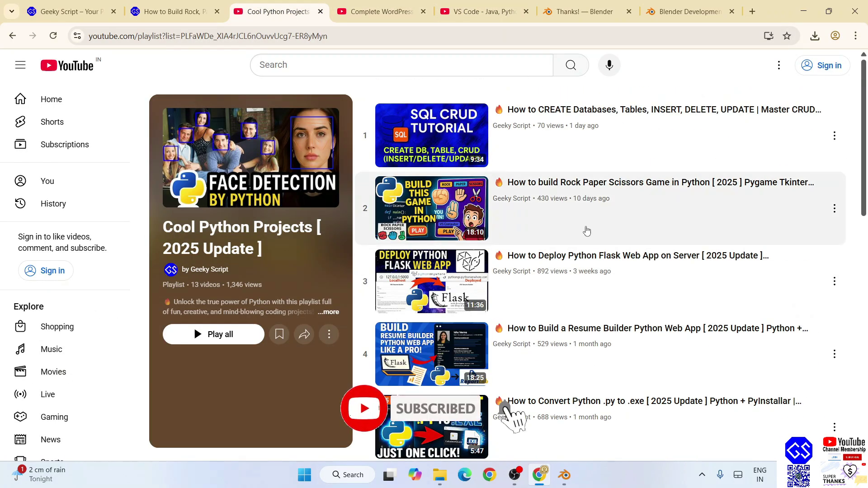